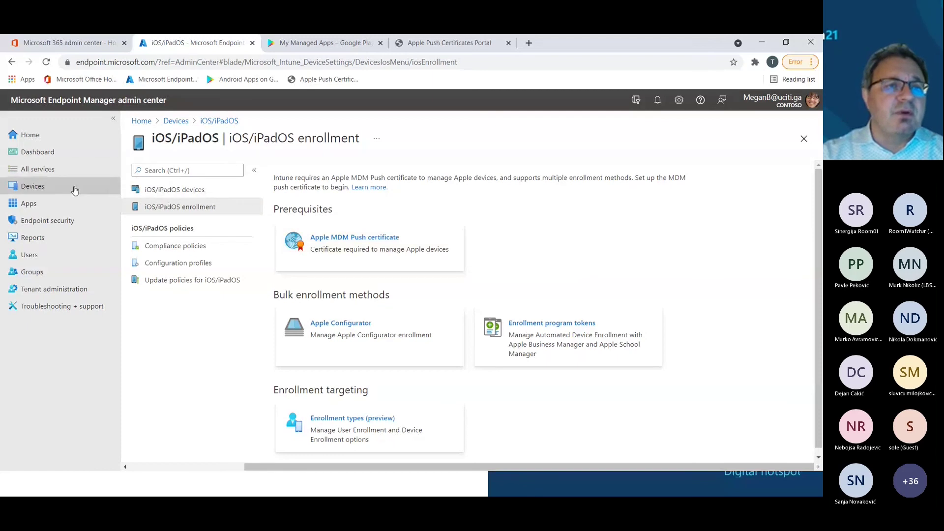
Open the Contoso MDM Compliance Policy for iOS from the iOS/iPadOS compliance policies and review its device status.
click(170, 245)
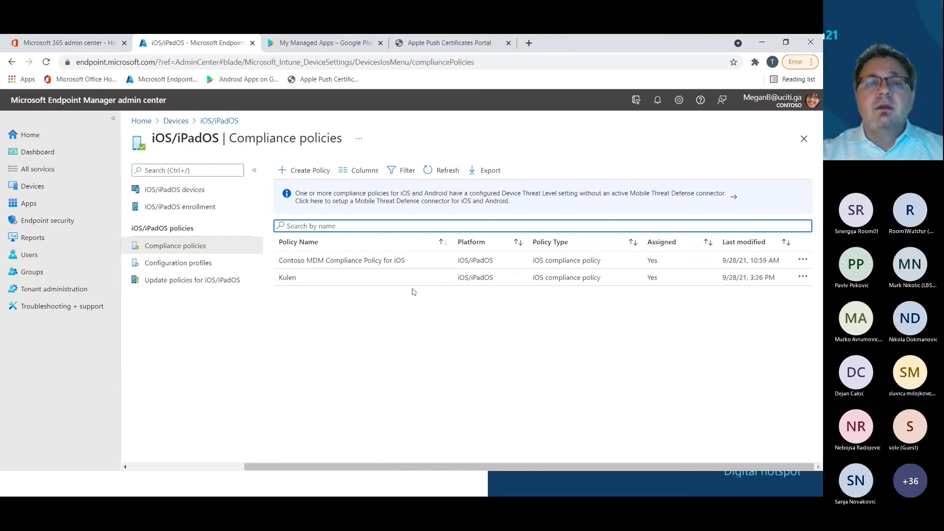
click(358, 265)
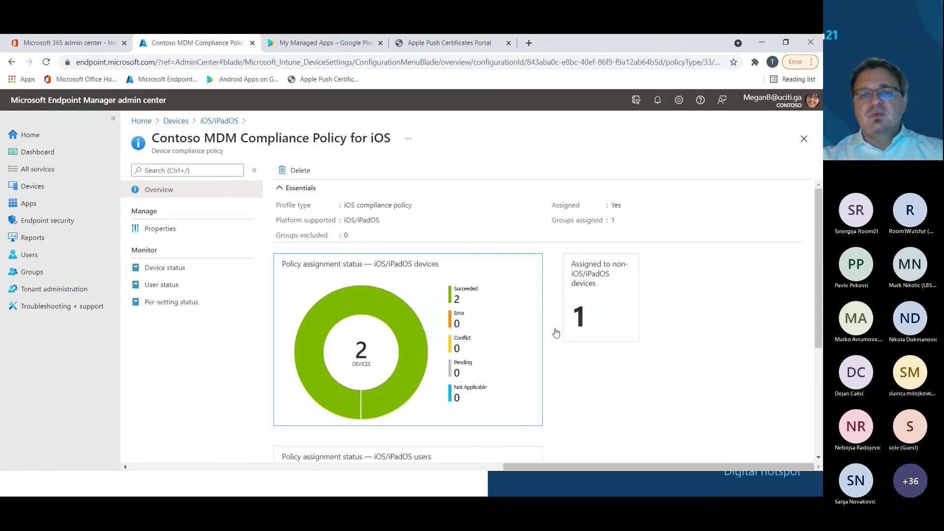
click(466, 293)
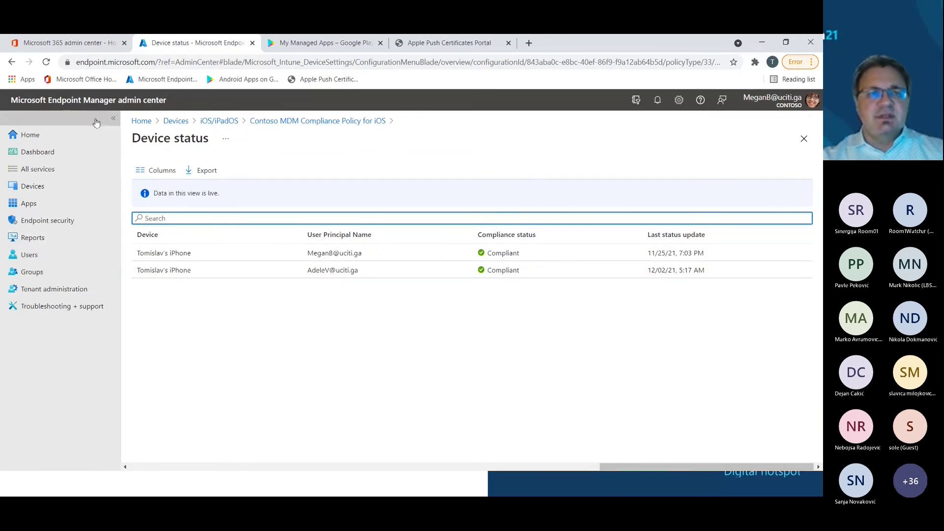
click(12, 62)
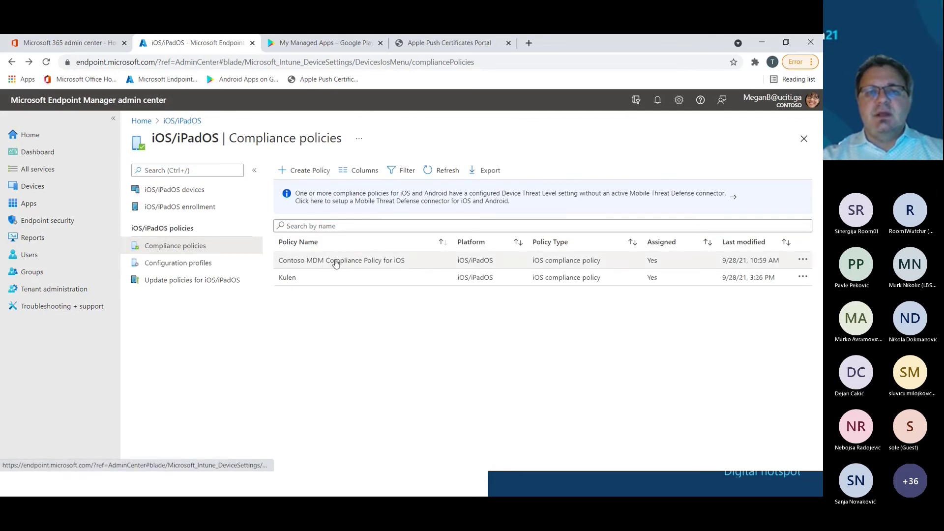
Open the compliance settings in the properties of the Contoso MDM Compliance Policy for iOS for editing.
click(336, 263)
click(170, 240)
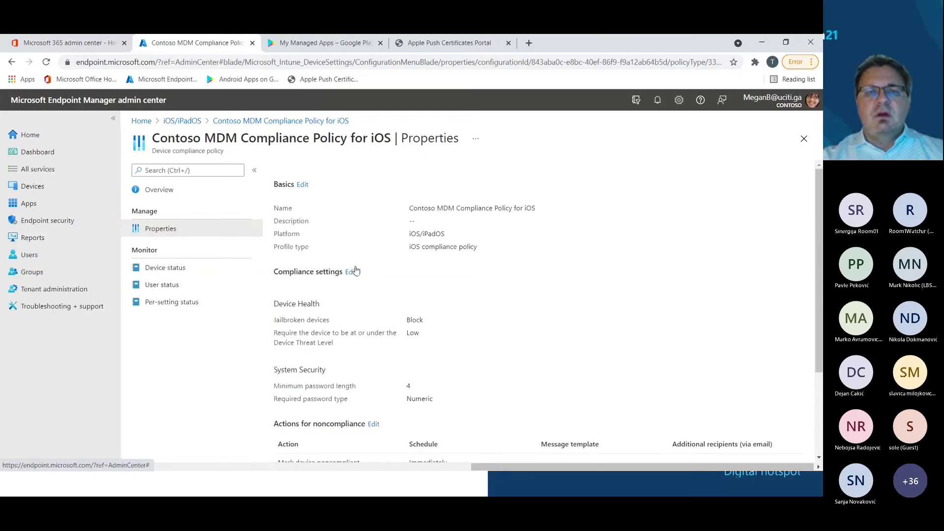
click(350, 273)
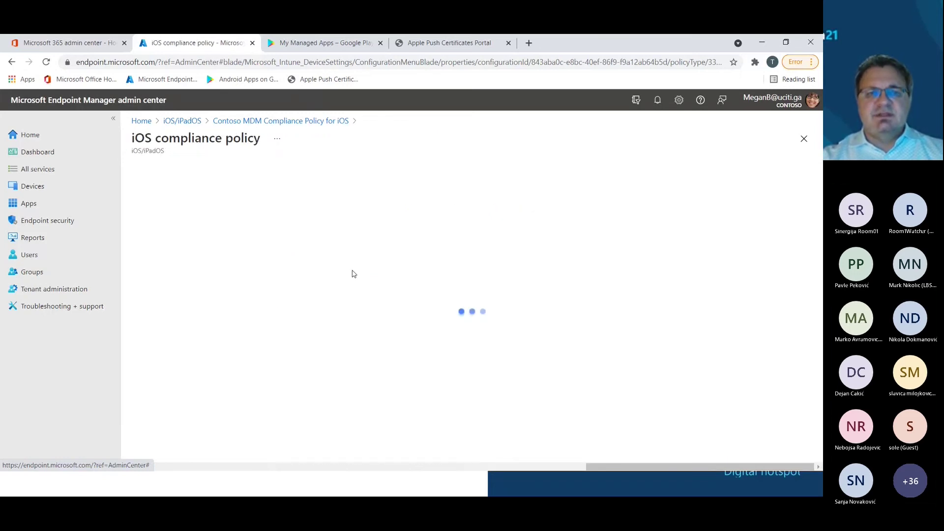
Expand and examine the Email, Device Health and Device Properties sections of the iOS compliance settings.
click(167, 209)
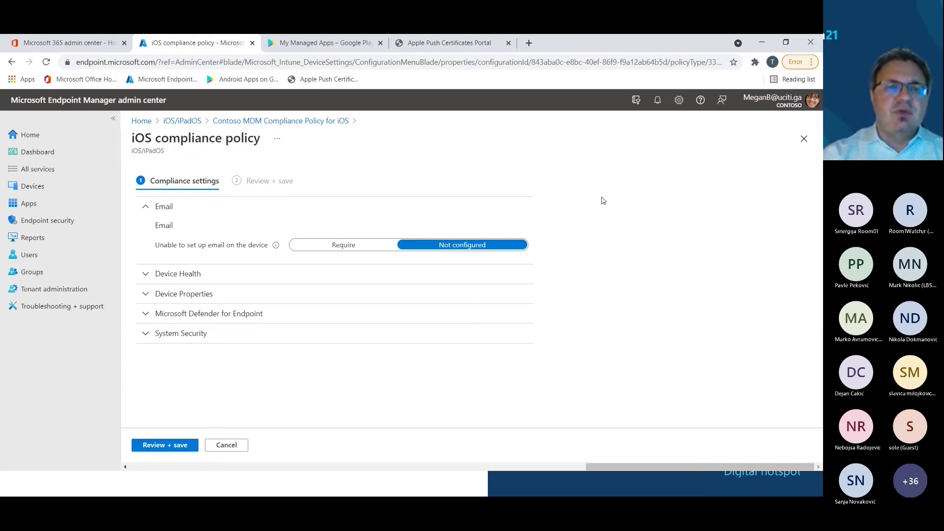
click(173, 279)
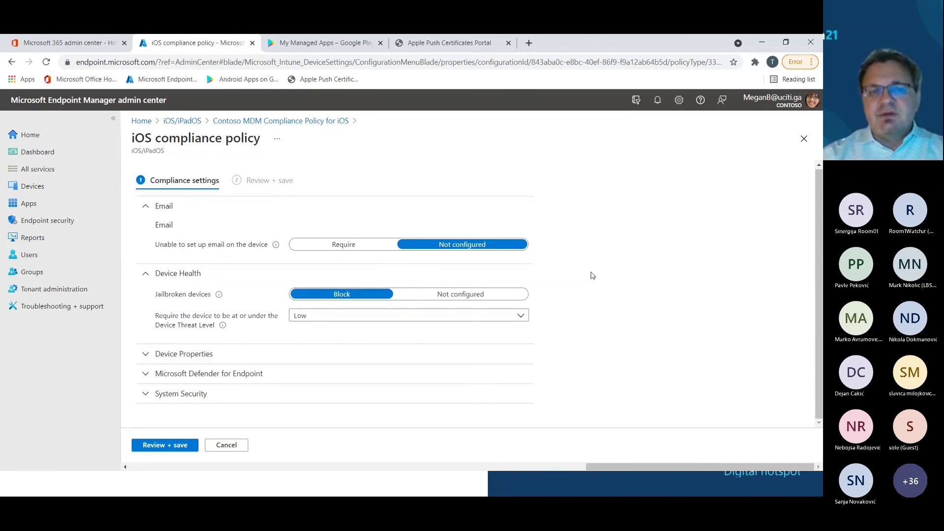
click(199, 356)
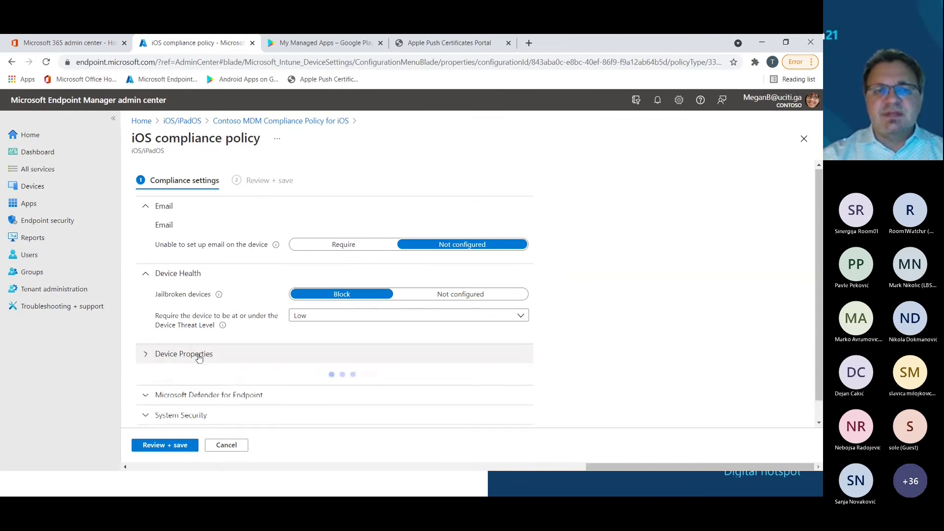
scroll(598, 226, down, 2)
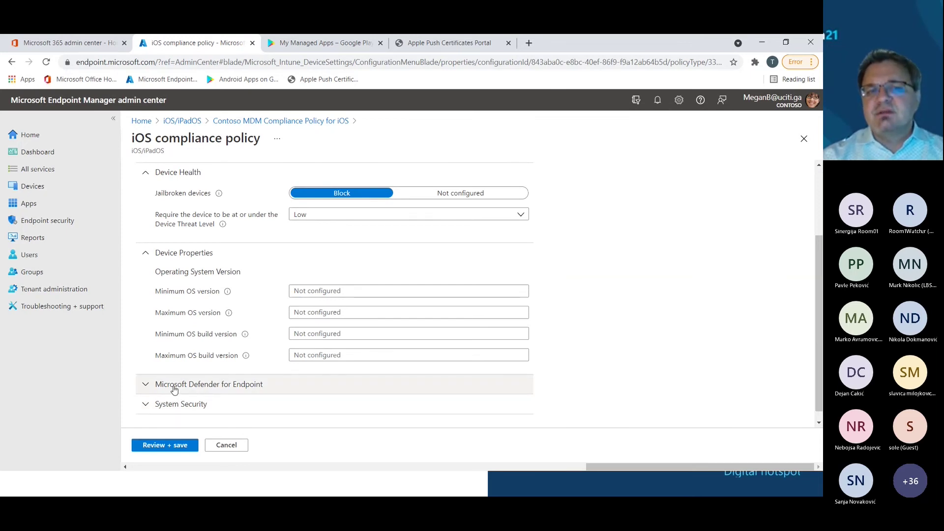
Examine the Microsoft Defender for Endpoint section and the available choices for the required machine risk score.
click(257, 386)
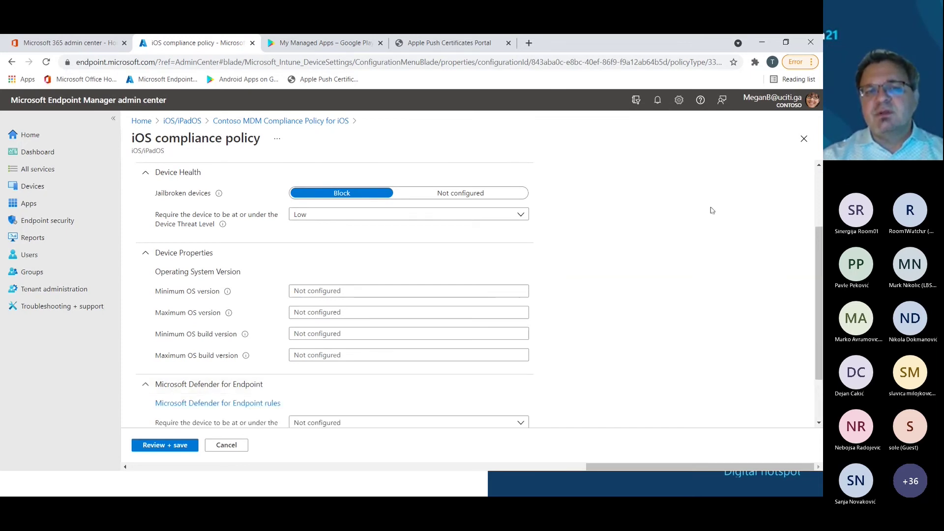
scroll(619, 209, down, 2)
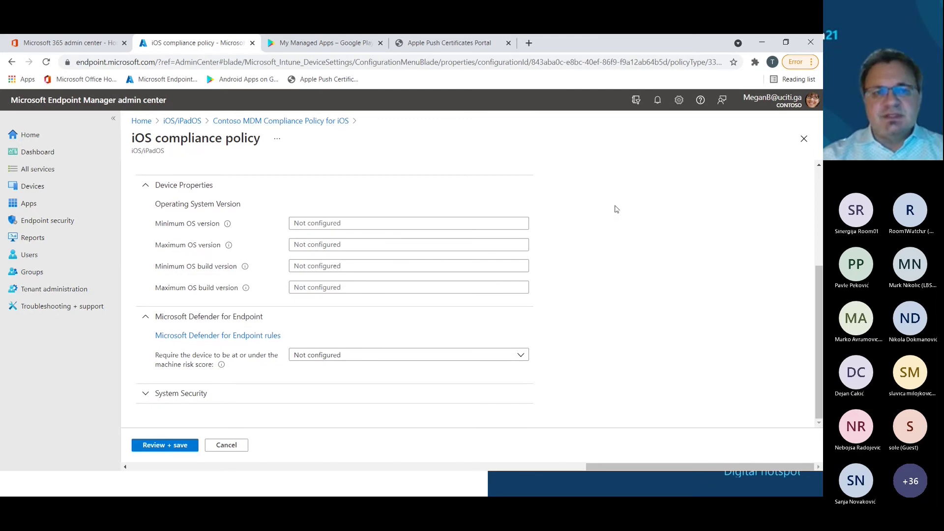
click(522, 359)
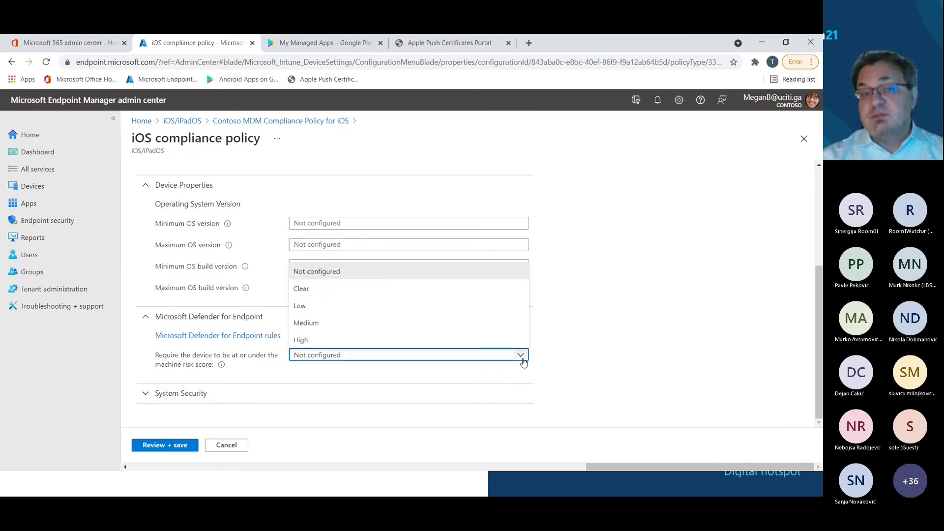
click(563, 356)
Try requiring a password to unlock mobile devices under System Security, review the dependent password settings, and discard the edits.
click(160, 399)
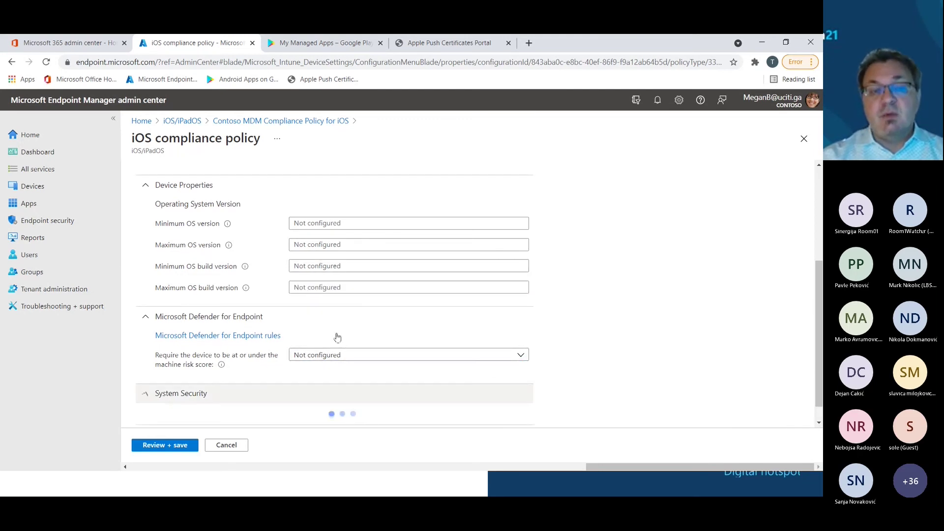
scroll(643, 253, down, 4)
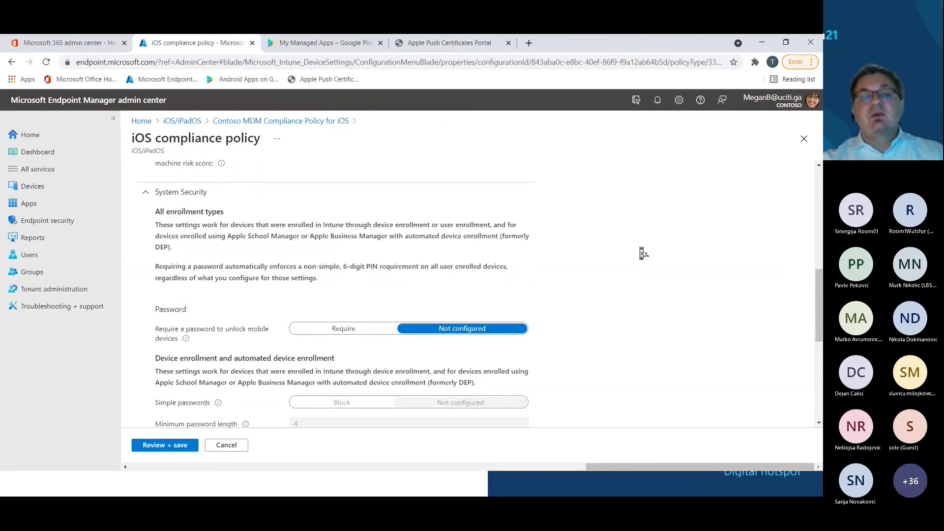
scroll(640, 251, down, 3)
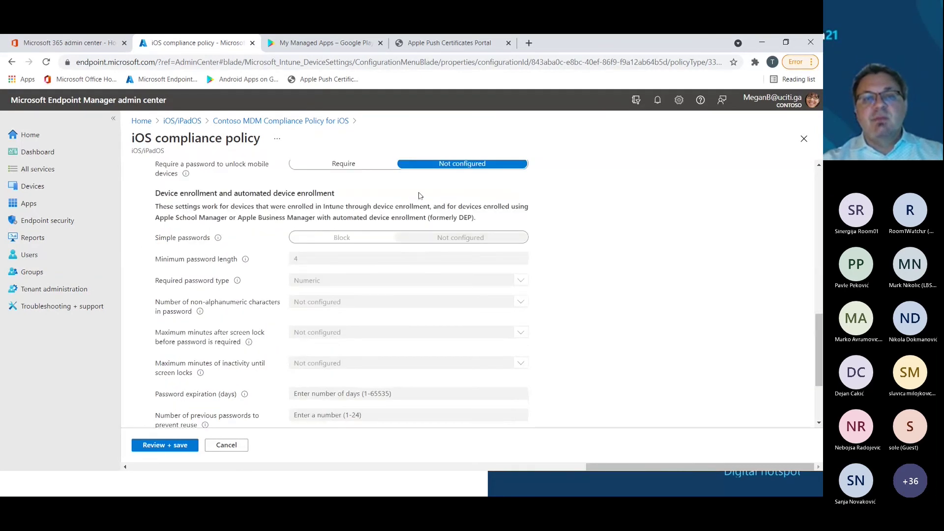
click(350, 170)
scroll(650, 246, down, 2)
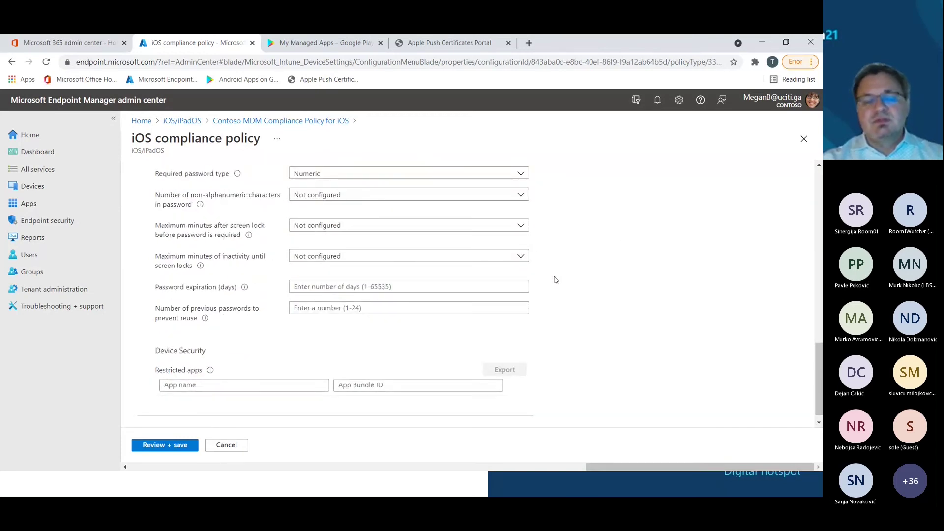
click(229, 447)
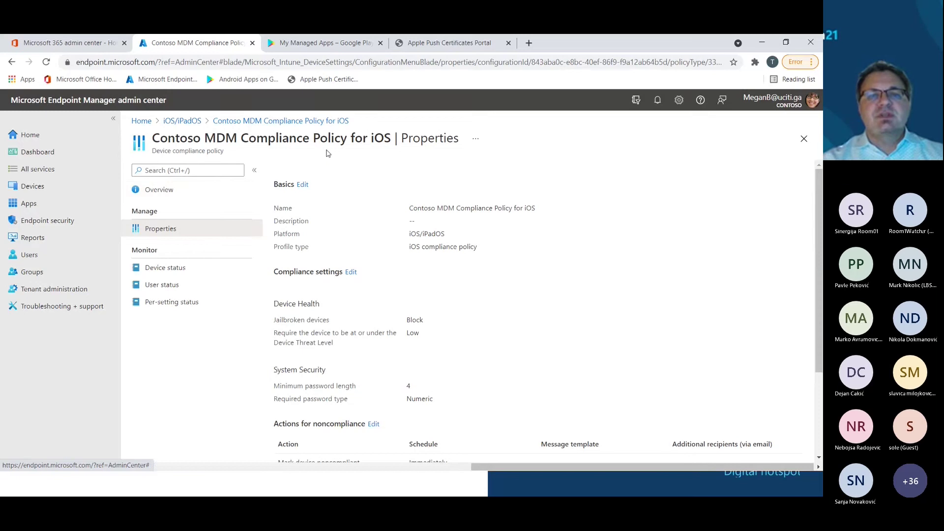
Open the configuration settings of the iOS/iPadOS profile "iOS device restriction to block Game Center" for editing.
click(182, 121)
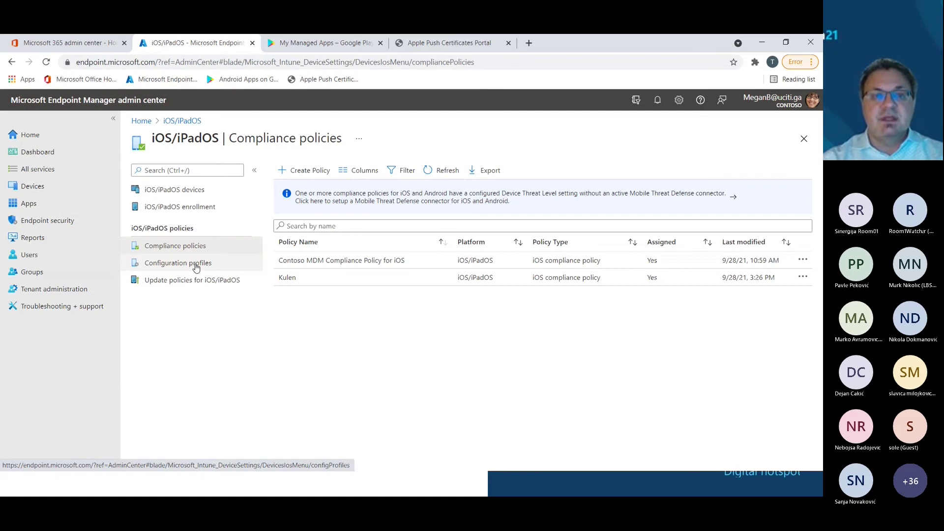
click(195, 267)
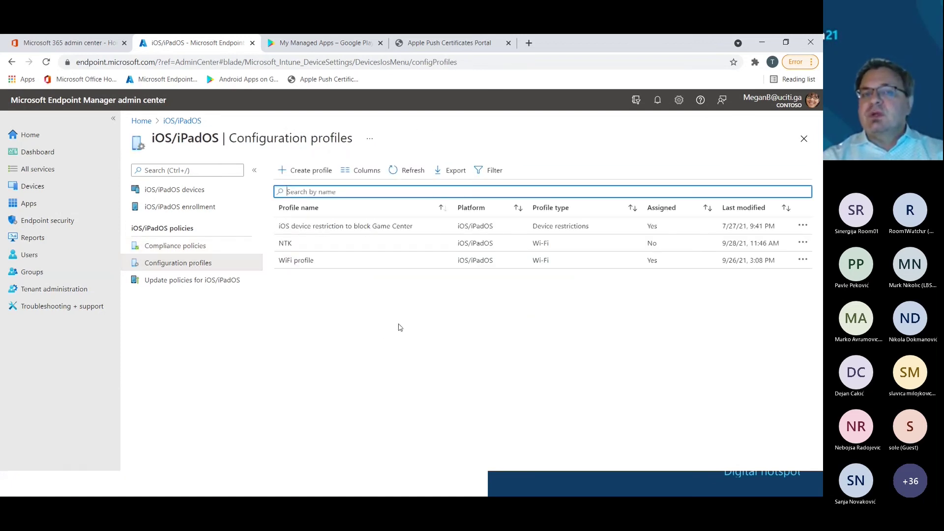
click(350, 227)
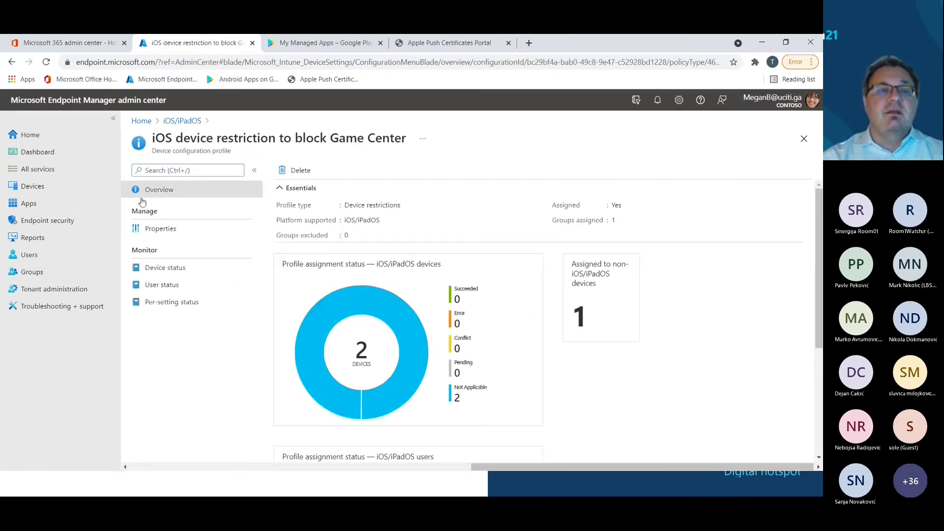
click(170, 229)
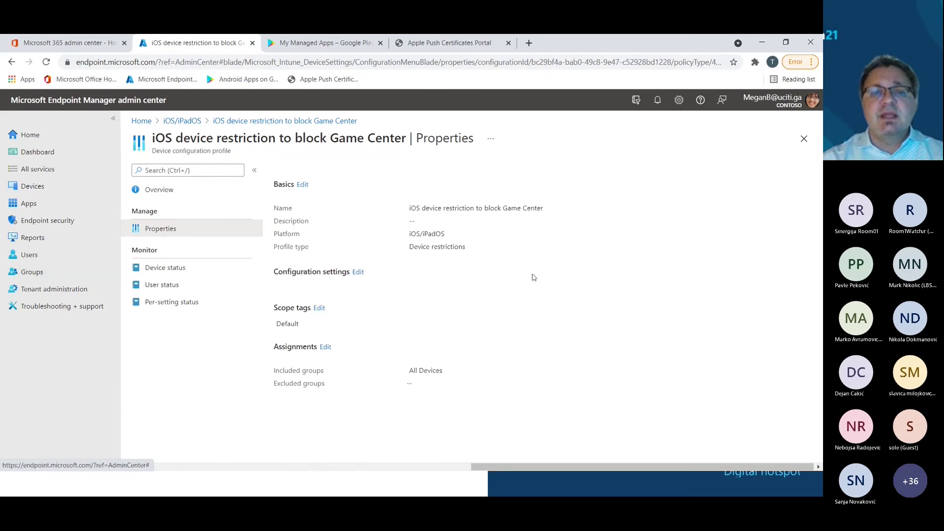
click(358, 274)
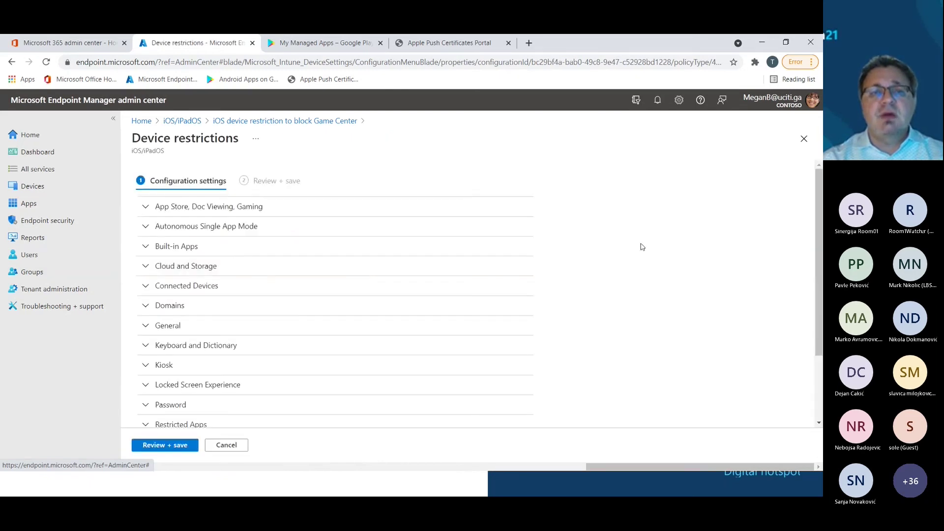
Look through the device restriction categories and examine the Autonomous Single App Mode settings.
scroll(629, 241, down, 3)
scroll(629, 240, up, 3)
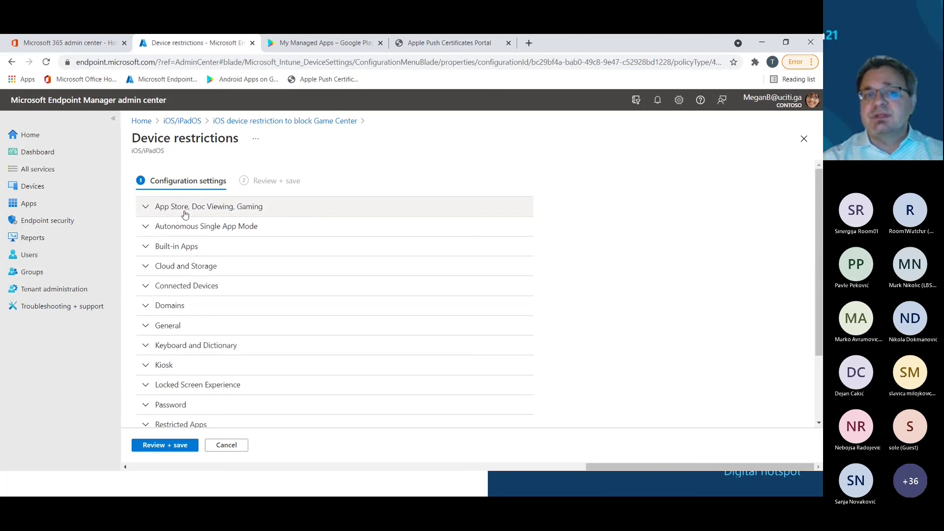
click(197, 228)
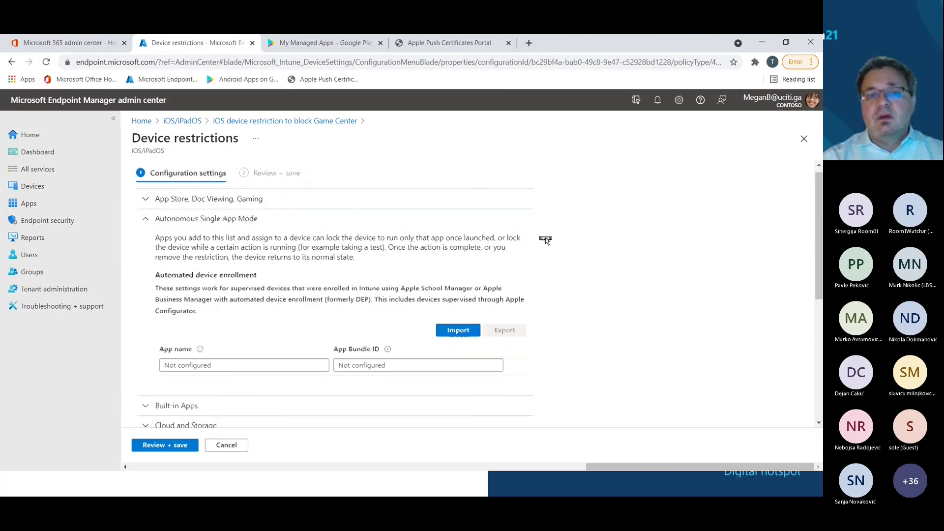
scroll(546, 241, down, 2)
Examine the Built-in Apps restrictions for all enrollment types, device enrollment and automated device enrollment.
click(188, 296)
scroll(567, 228, down, 3)
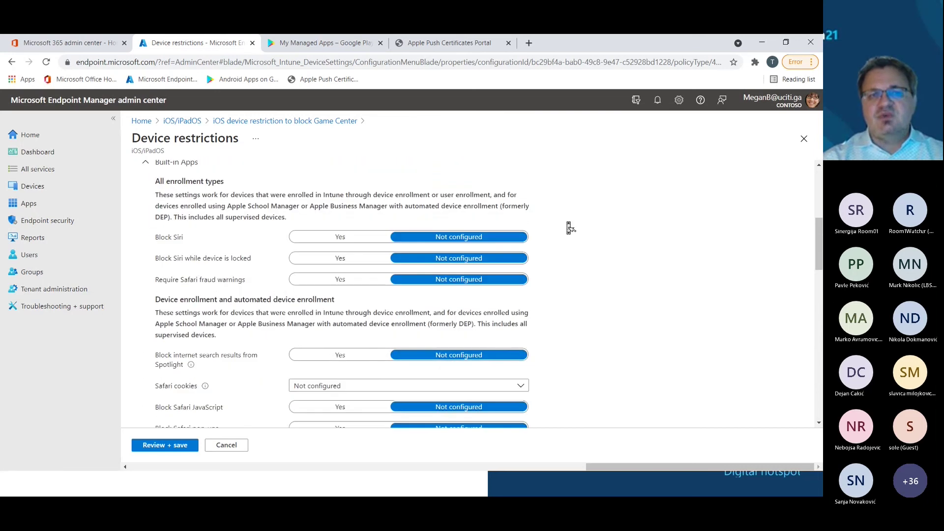
scroll(571, 227, down, 3)
scroll(570, 228, up, 3)
scroll(571, 228, down, 3)
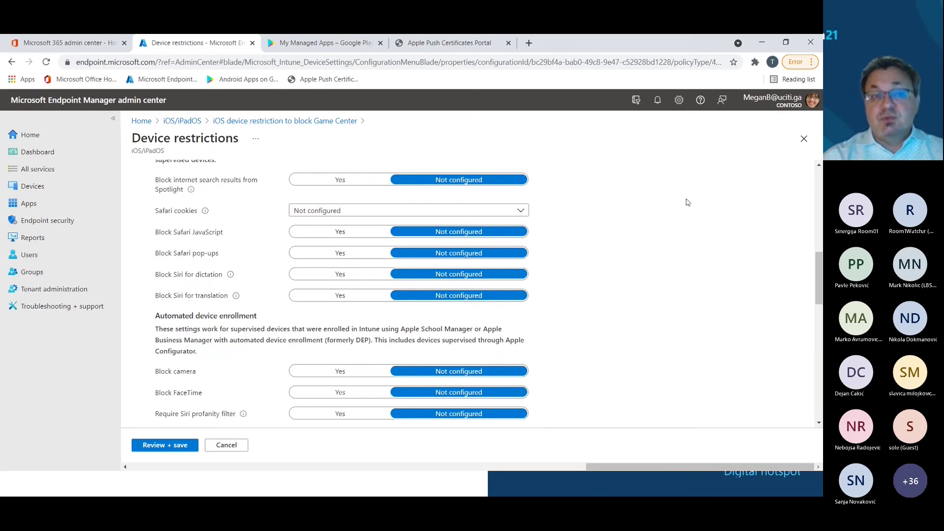
scroll(675, 208, down, 1)
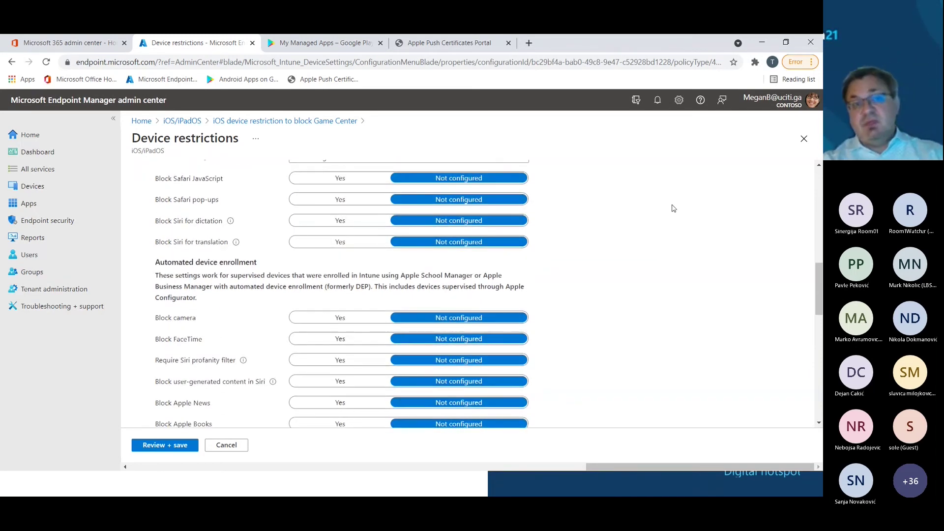
scroll(616, 200, down, 5)
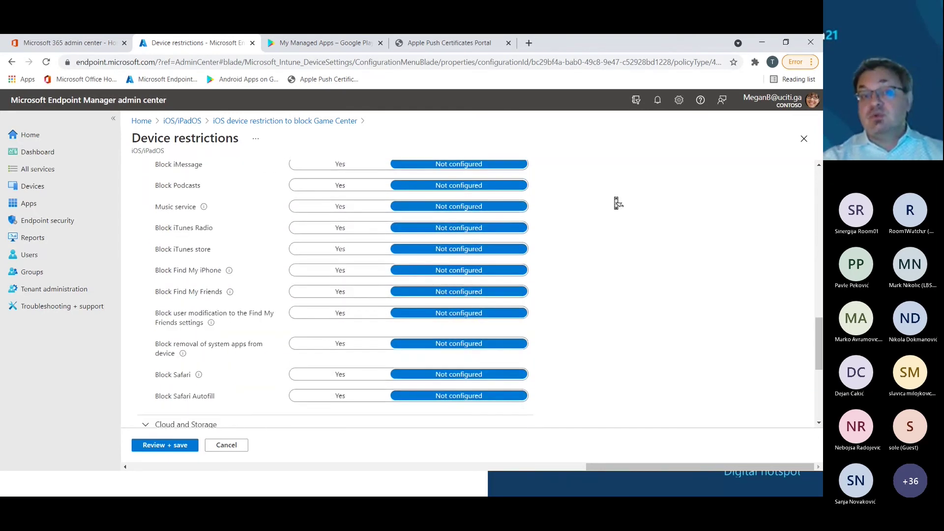
scroll(616, 202, down, 4)
Expand the Cloud and Storage restrictions and examine their backup and iCloud settings.
click(196, 231)
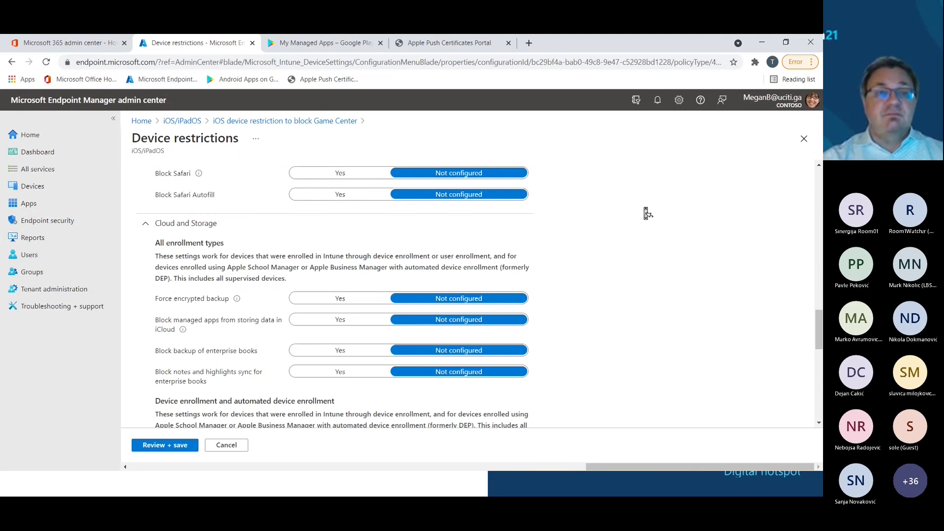
scroll(648, 213, down, 3)
scroll(647, 213, down, 5)
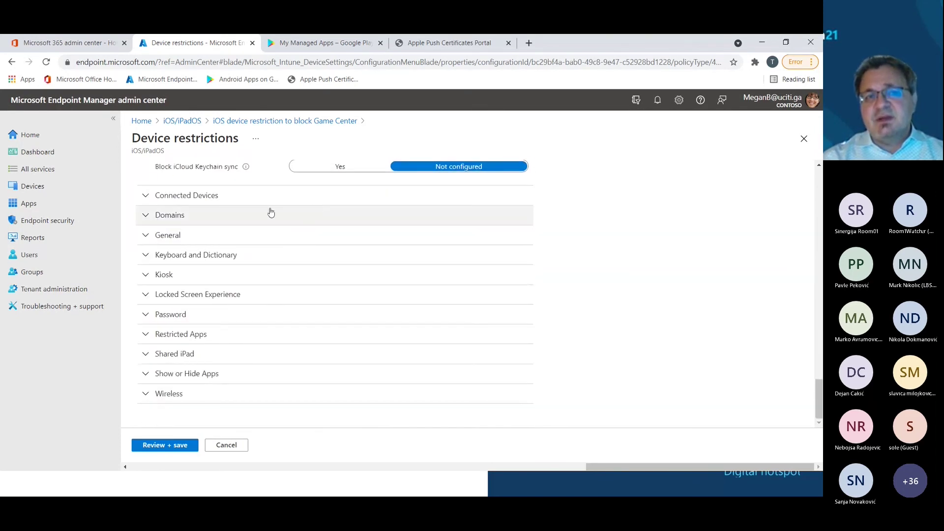
Expand the Domains restrictions and examine the email, managed Safari web and Safari password domain sections.
click(176, 220)
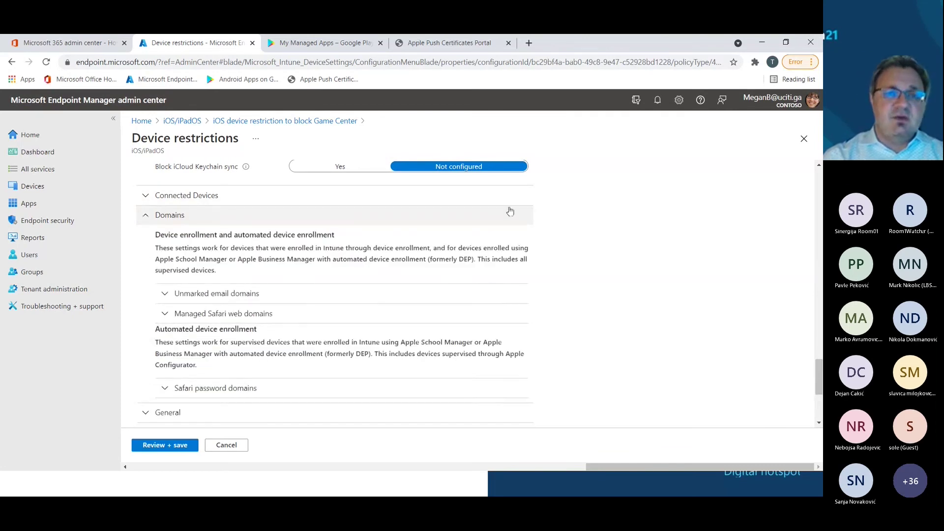
scroll(592, 224, down, 1)
scroll(592, 223, down, 3)
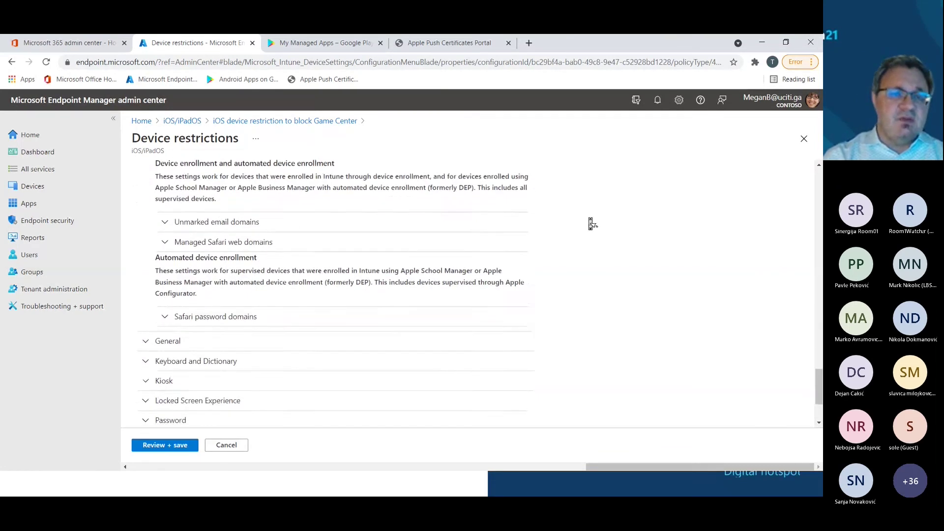
Examine the Password restrictions for all enrollment types, and return to the iOS/iPadOS configuration profiles, discarding unsaved edits.
click(189, 319)
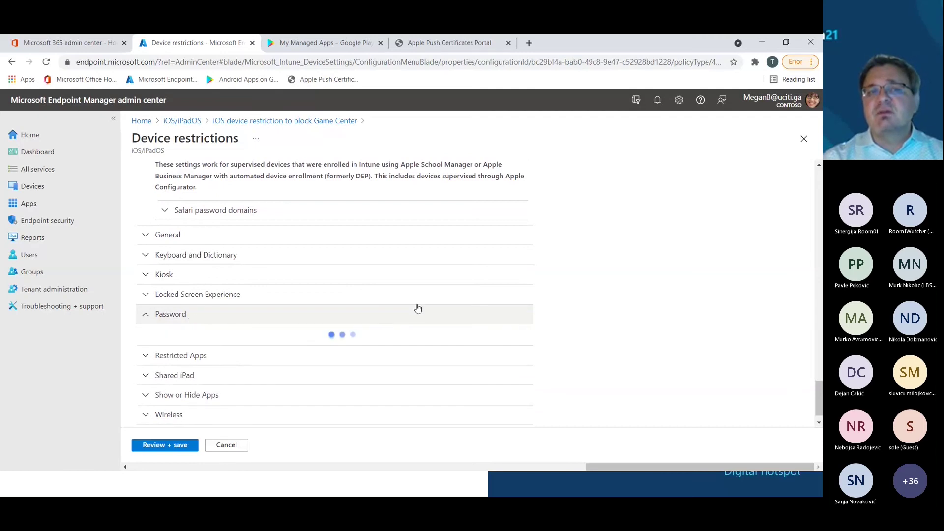
scroll(630, 257, down, 3)
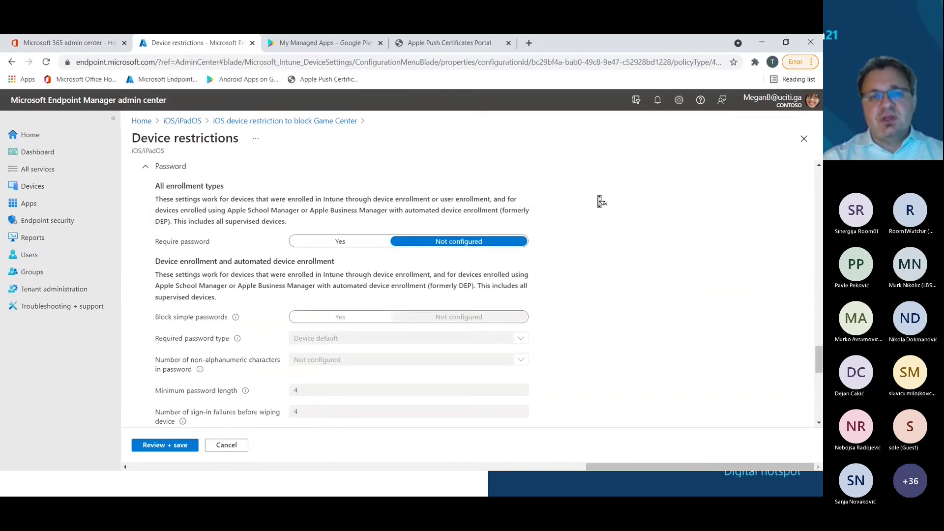
scroll(602, 204, down, 2)
scroll(603, 202, up, 3)
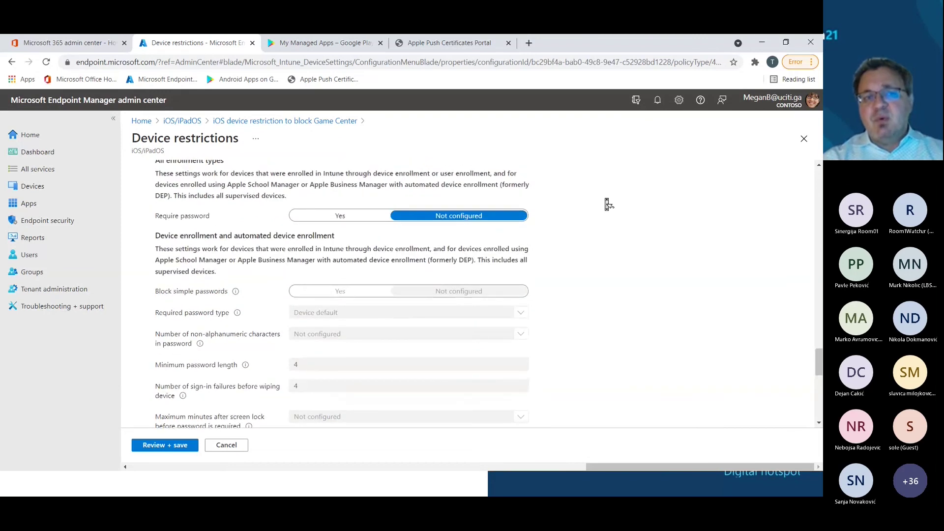
scroll(609, 204, down, 4)
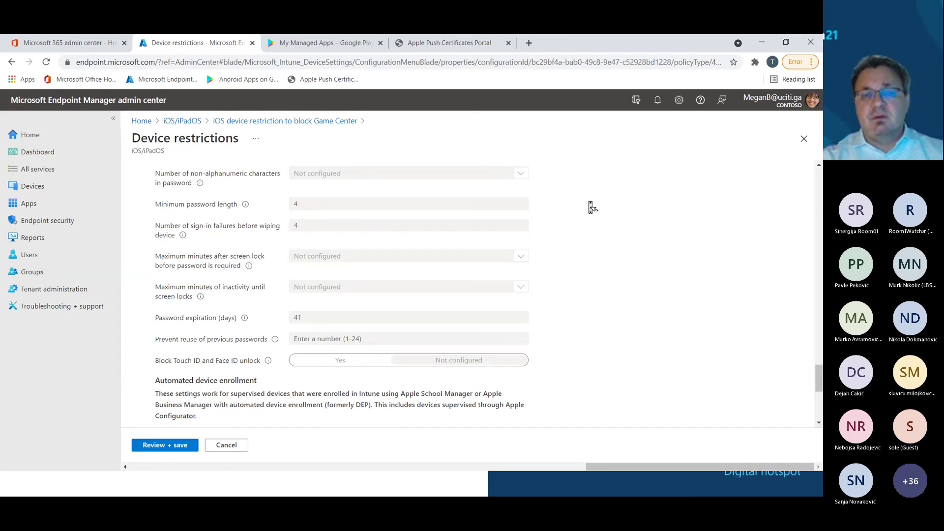
scroll(591, 204, down, 1)
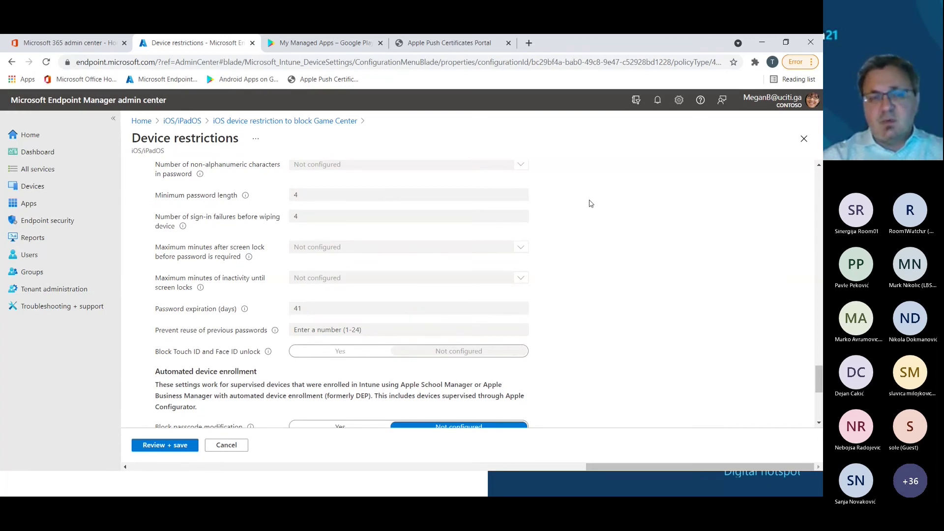
scroll(590, 203, down, 1)
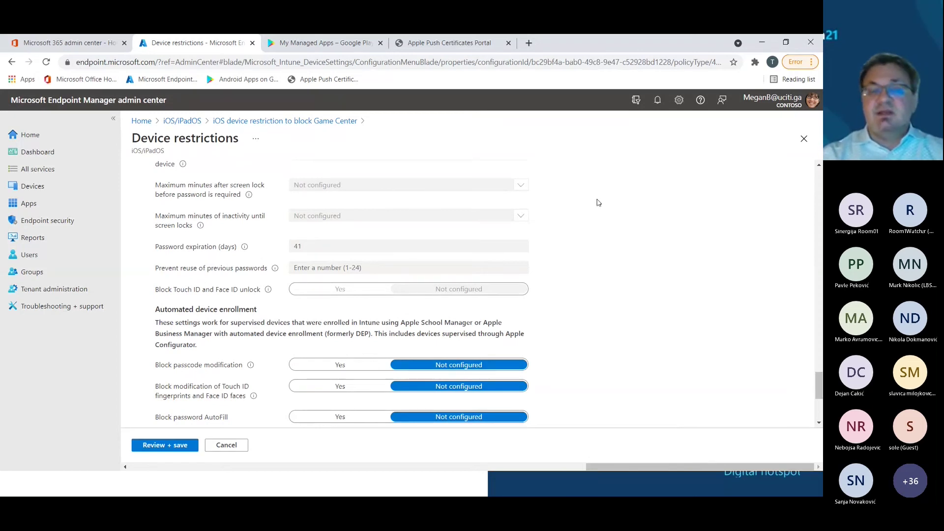
scroll(600, 204, down, 1)
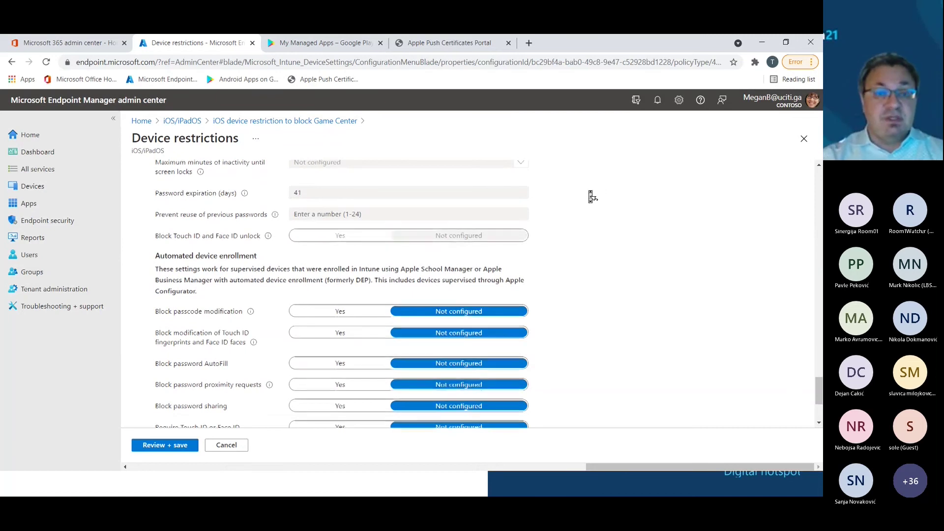
scroll(590, 195, down, 3)
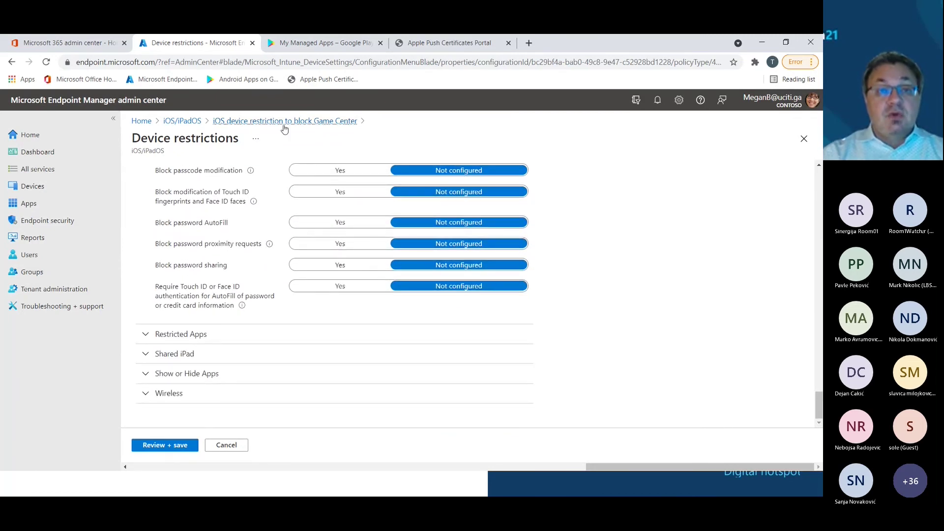
click(182, 122)
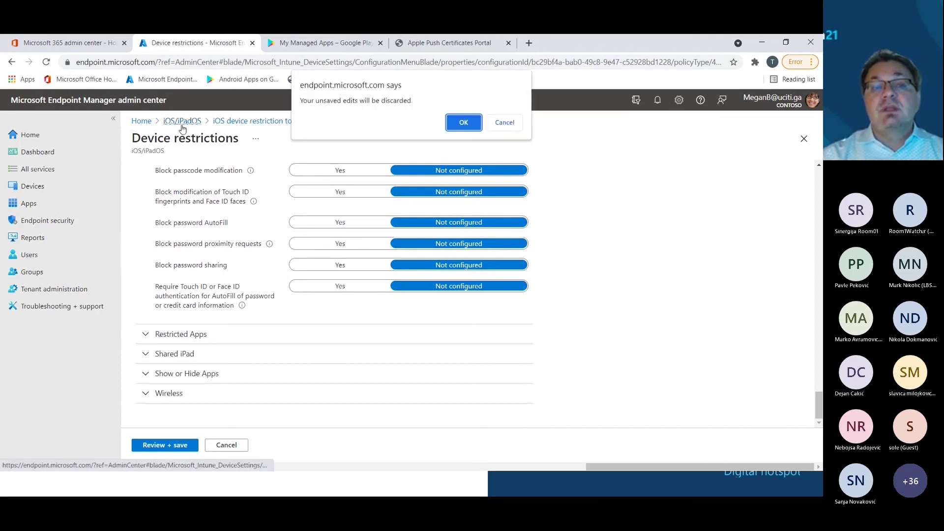
click(458, 123)
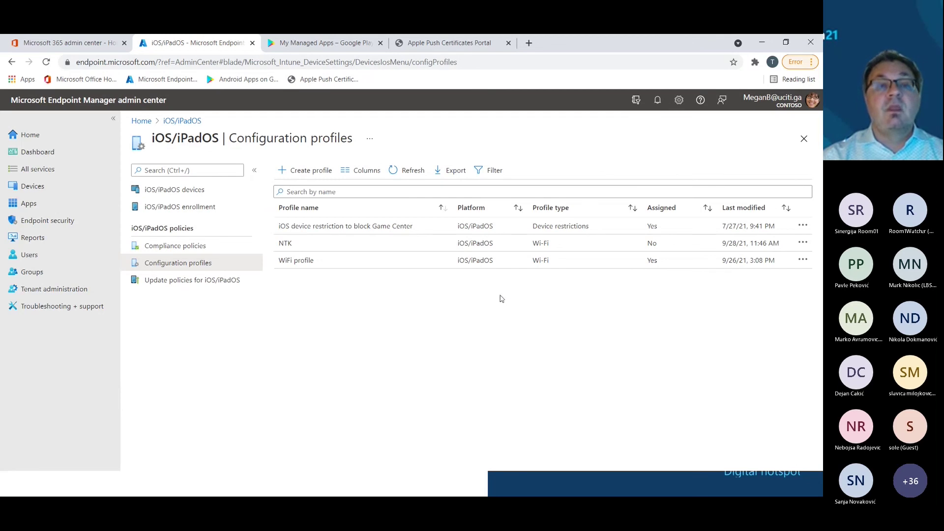
View the iOS/iPadOS update policies and their blank profile creation form, and return to the compliance policies.
click(215, 279)
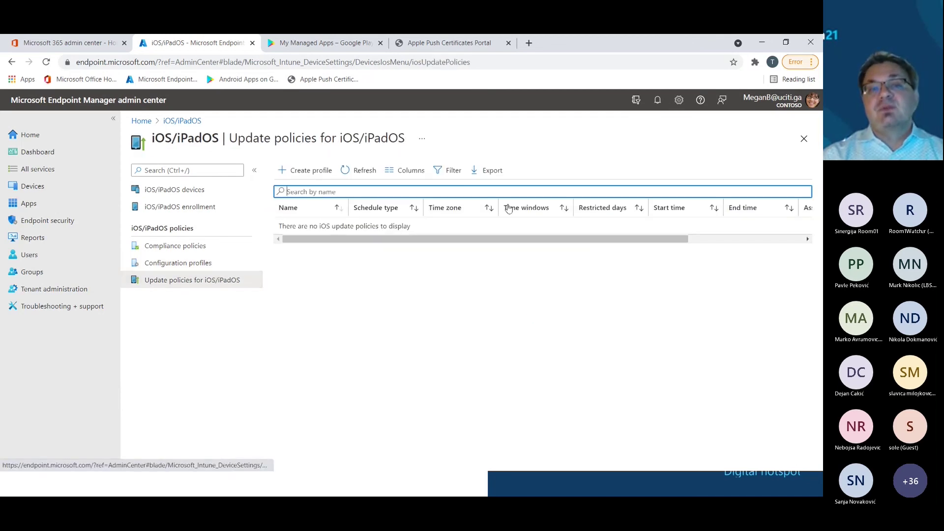
click(319, 172)
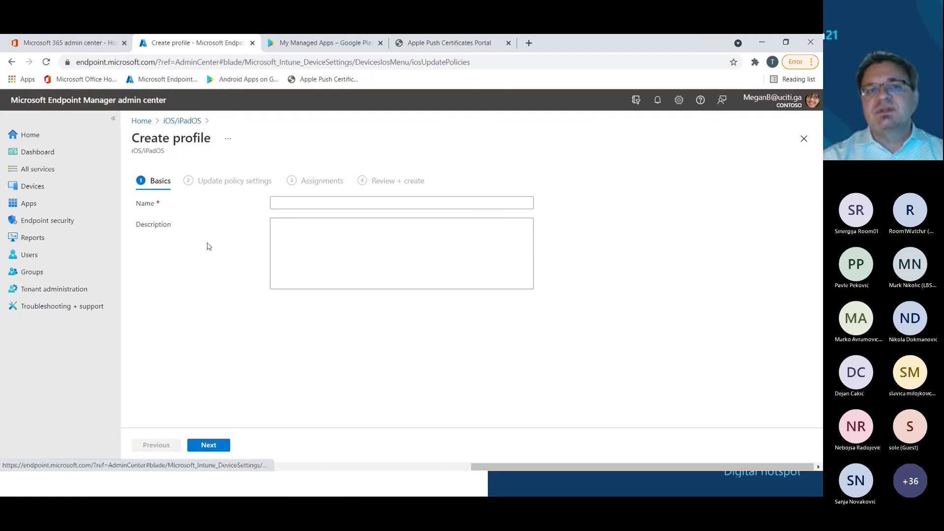
click(183, 124)
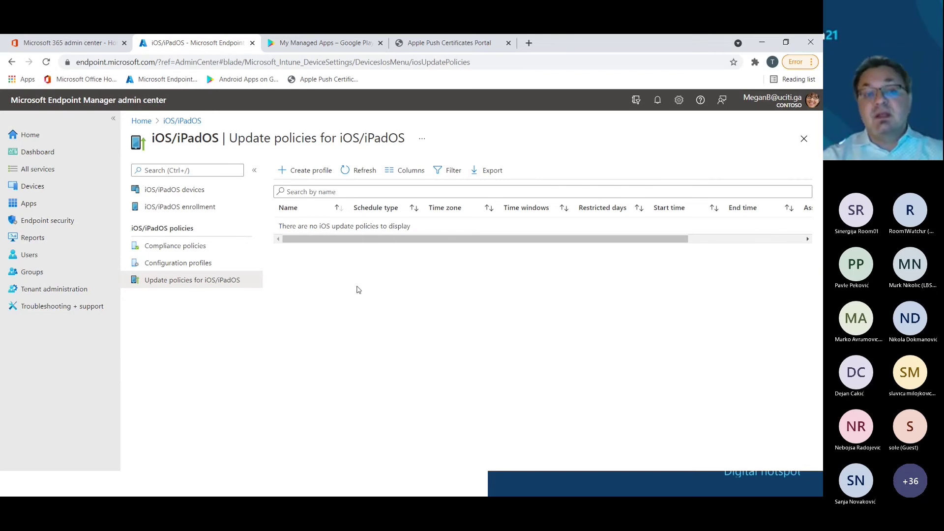
click(189, 250)
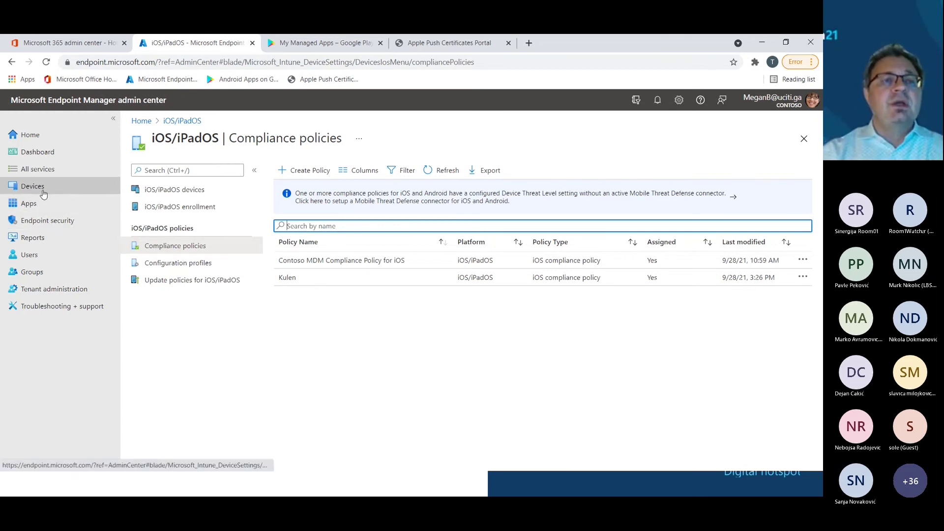
Start adding a new app of type iOS store app to the iOS/iPadOS apps.
click(29, 203)
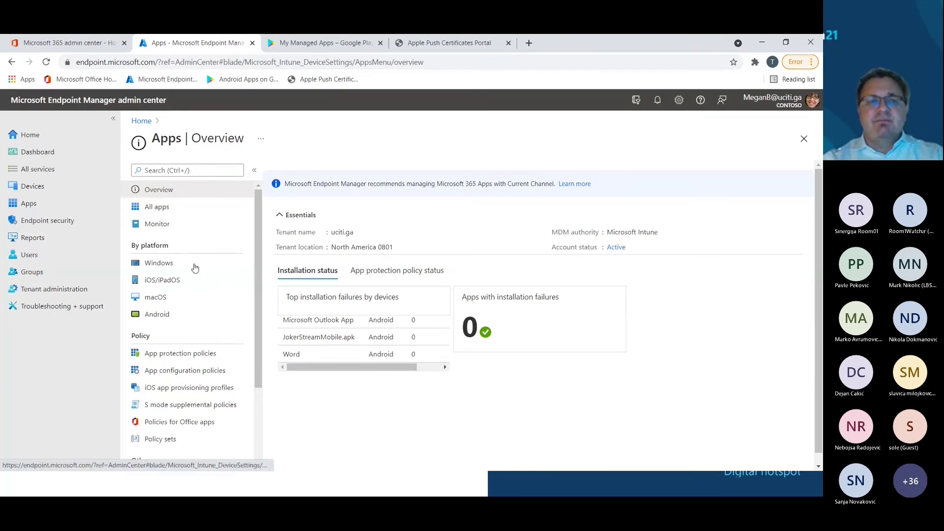
click(169, 283)
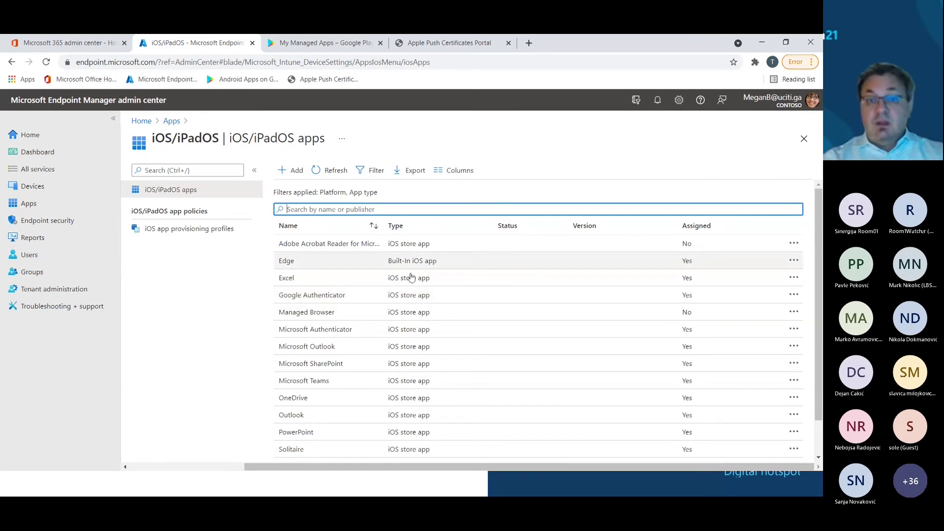
click(293, 170)
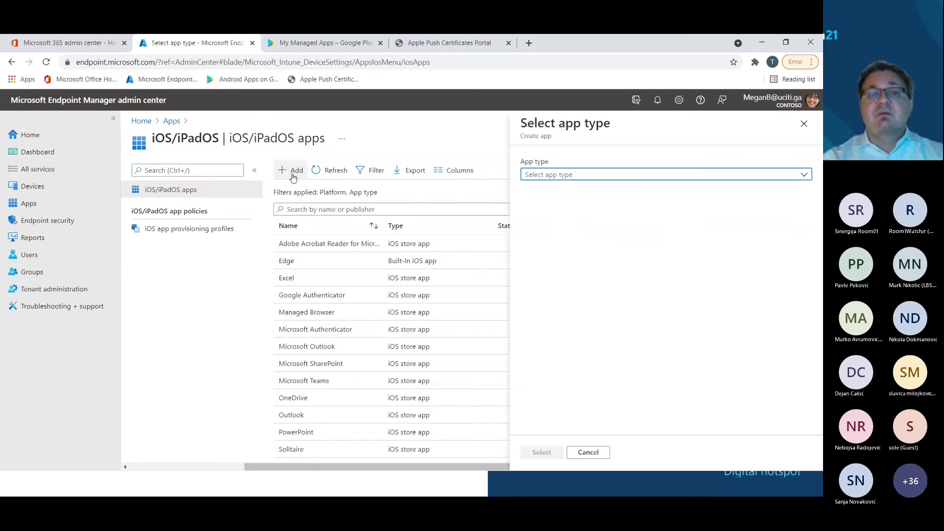
click(598, 176)
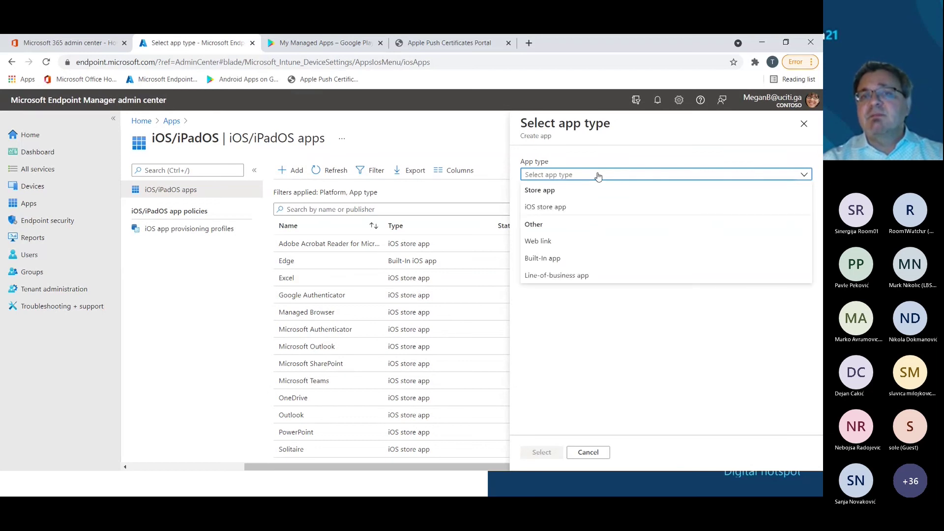
click(559, 208)
click(545, 453)
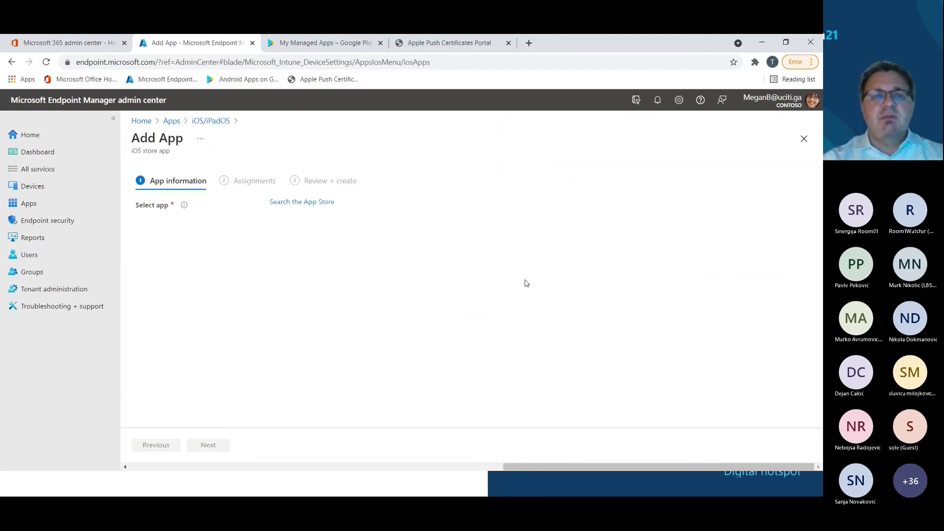
Search the App Store for "teams" and select ZOOM Cloud Meetings as the app to add.
click(274, 202)
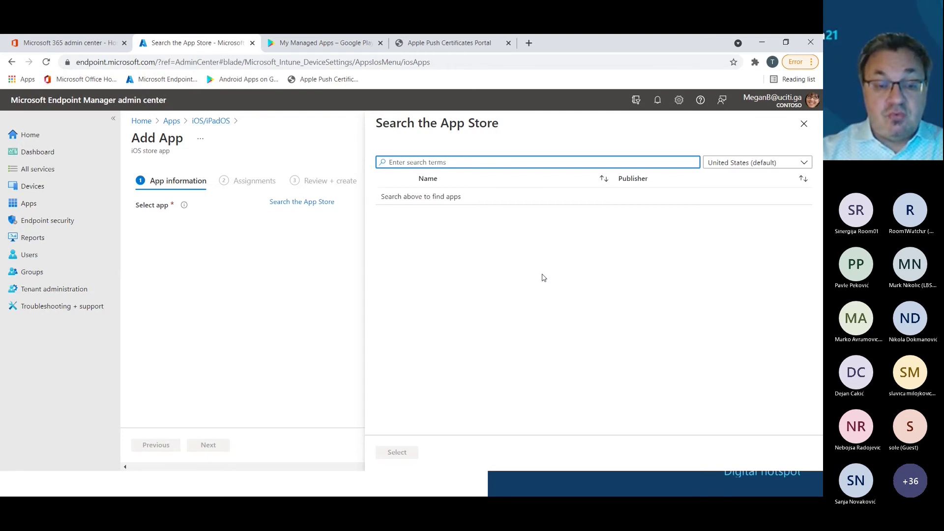
text(teams)
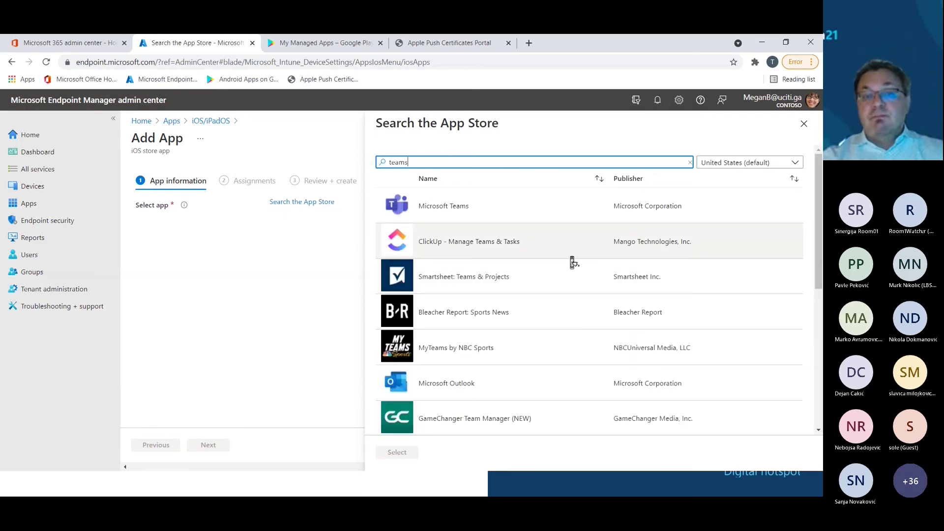
scroll(573, 262, down, 4)
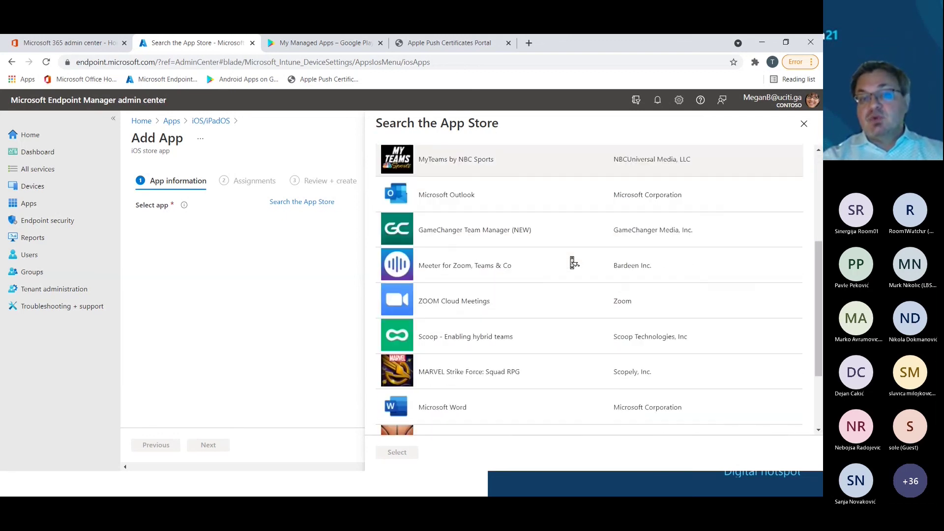
click(423, 304)
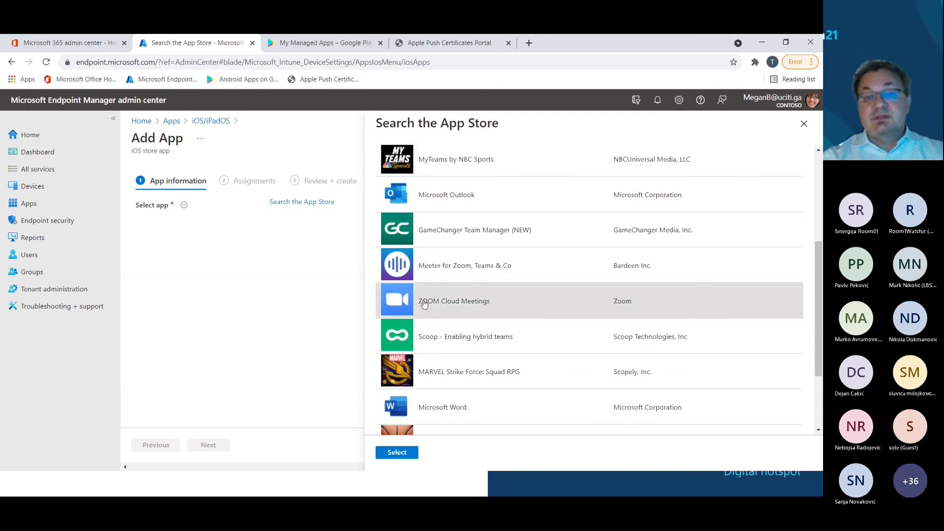
click(393, 452)
Examine the Zoom app's information fields and the available minimum operating system versions.
scroll(621, 259, down, 5)
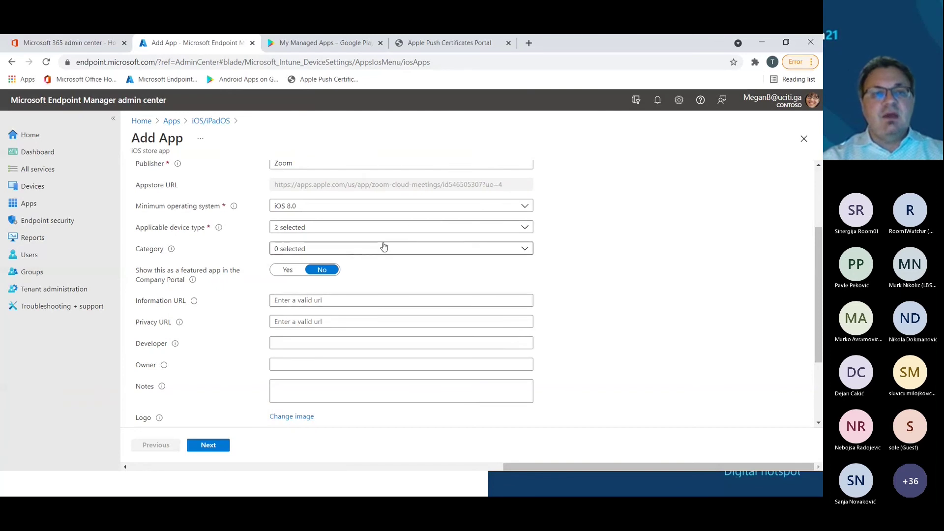
click(527, 209)
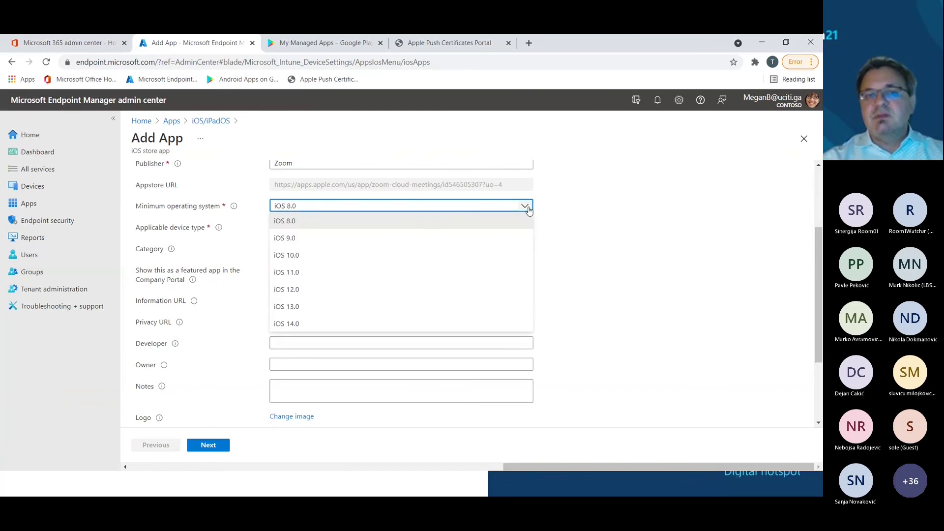
click(661, 252)
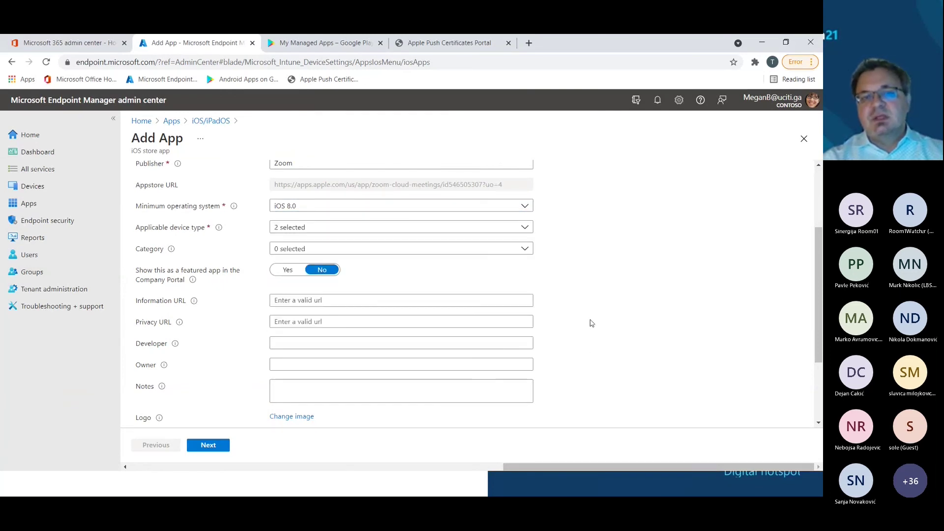